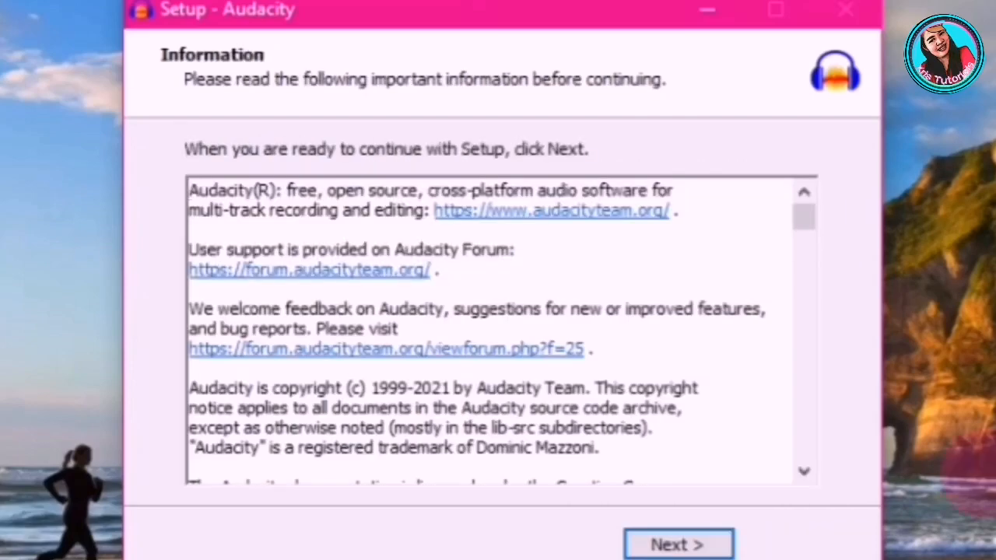
- Finish the Audacity installation with the program launched, skip the crash recovery of the old project and dismiss the help welcome window
{"action": "left_click", "coordinate": [704, 543]}
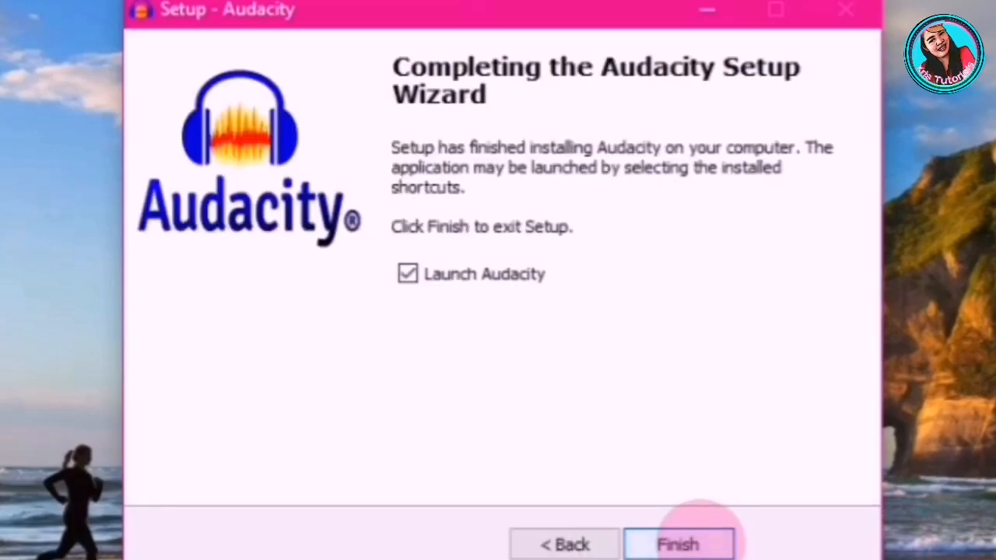
{"action": "left_click", "coordinate": [694, 539]}
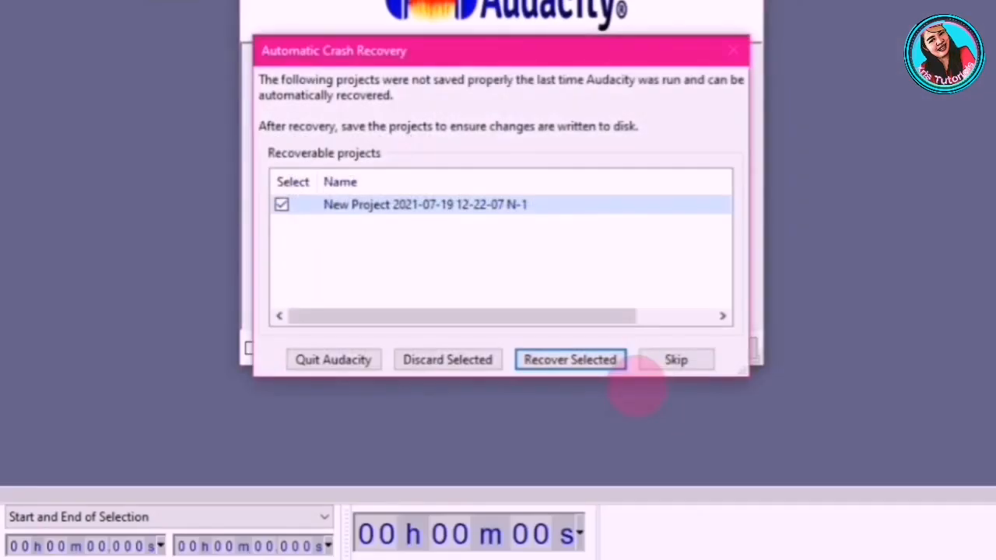
{"action": "left_click", "coordinate": [677, 359]}
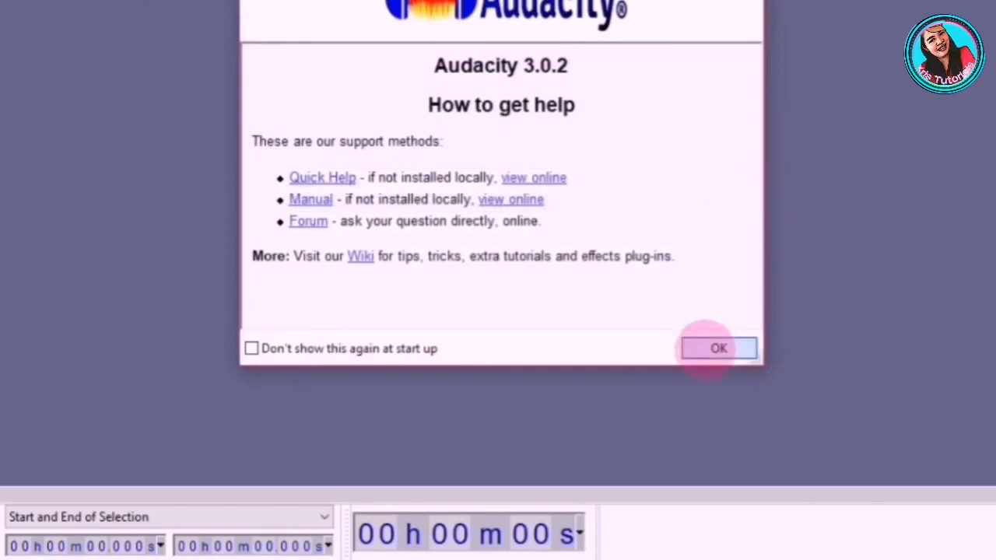
{"action": "left_click", "coordinate": [716, 348]}
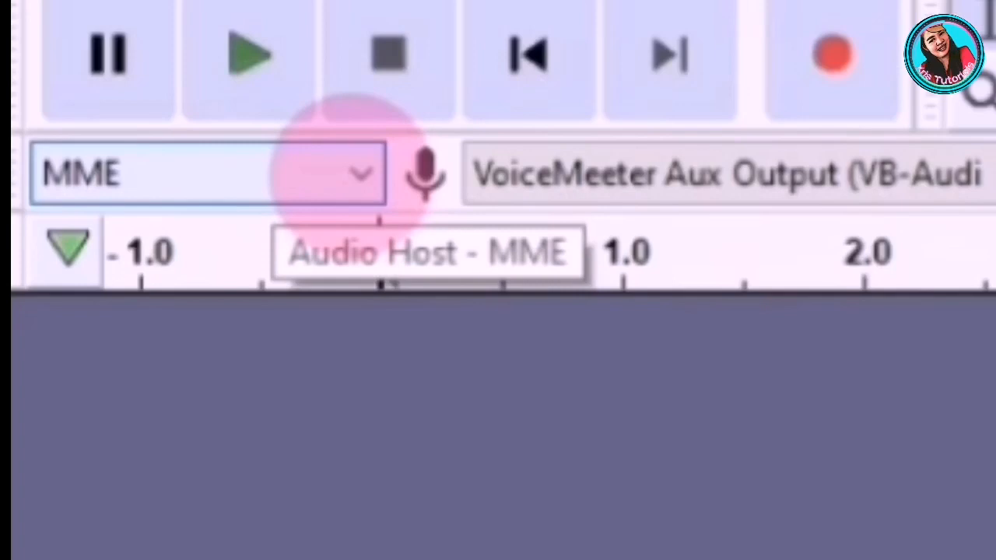
- Set the audio host to Windows WASAPI and the recording device to Speaker (Realtek(R) Audio) (loopback)
{"action": "left_click", "coordinate": [351, 175]}
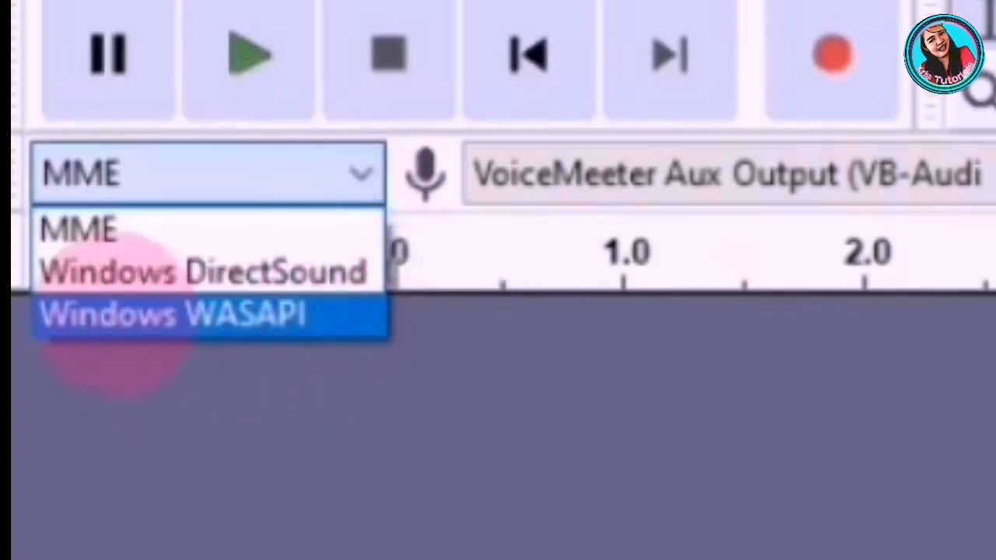
{"action": "left_click", "coordinate": [223, 312]}
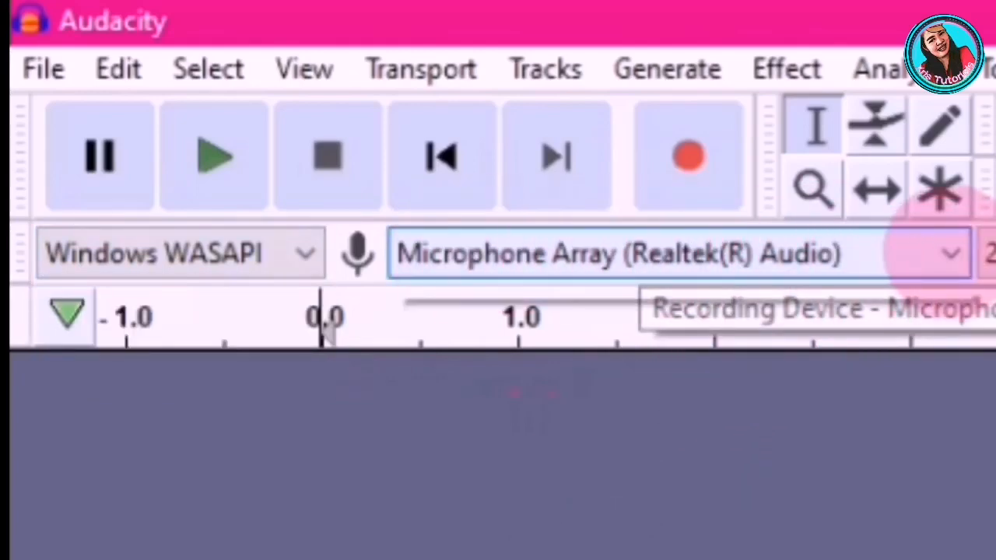
{"action": "left_click", "coordinate": [949, 254]}
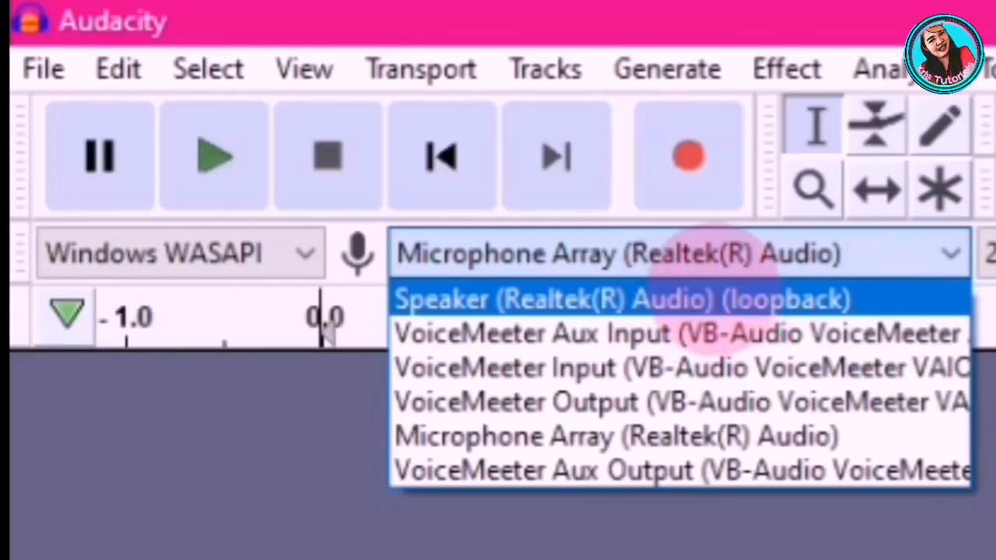
{"action": "left_click", "coordinate": [700, 296]}
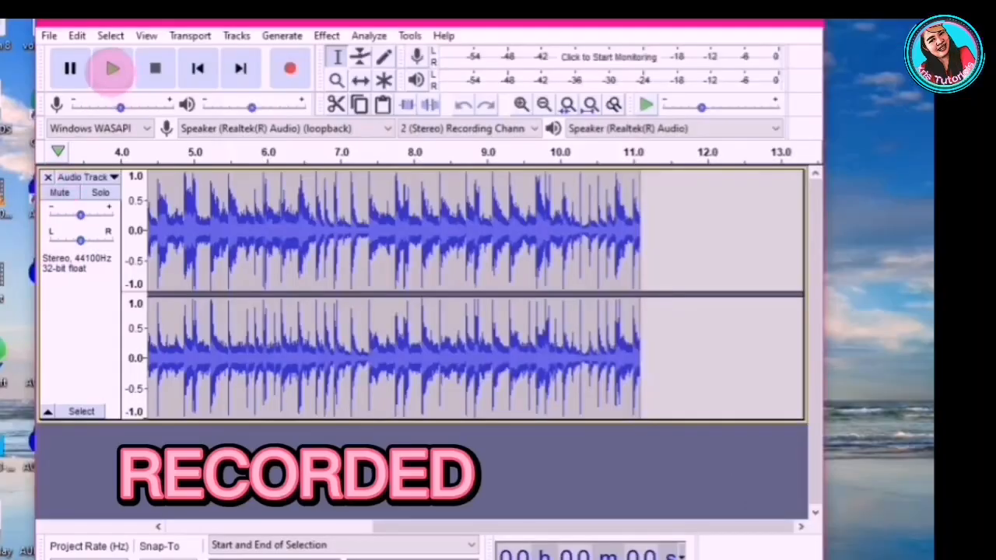
- Play back the recorded stereo audio track
{"action": "left_click", "coordinate": [114, 68]}
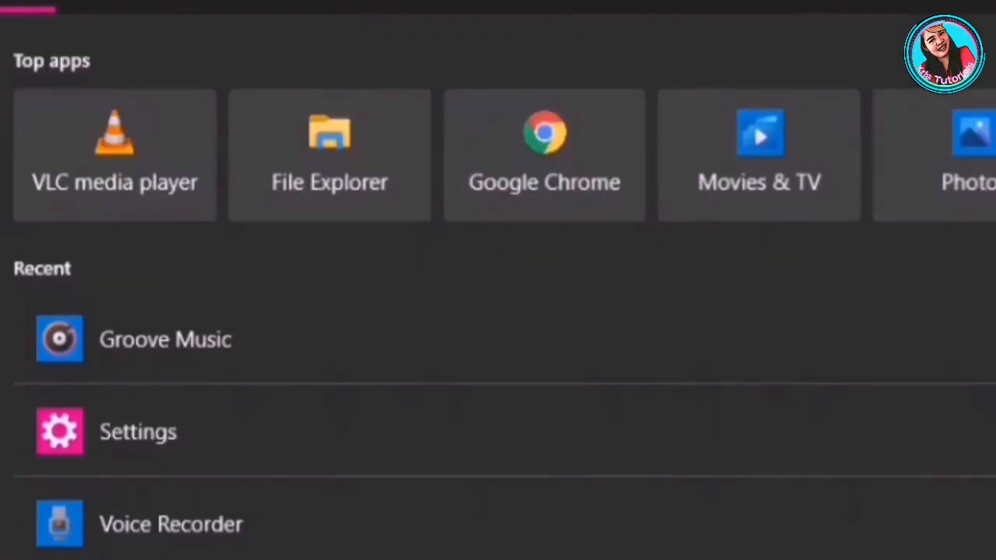
- Search Windows for "mus", open Groove Music and minimize its window to clear the desktop
{"action": "type", "text": "mus"}
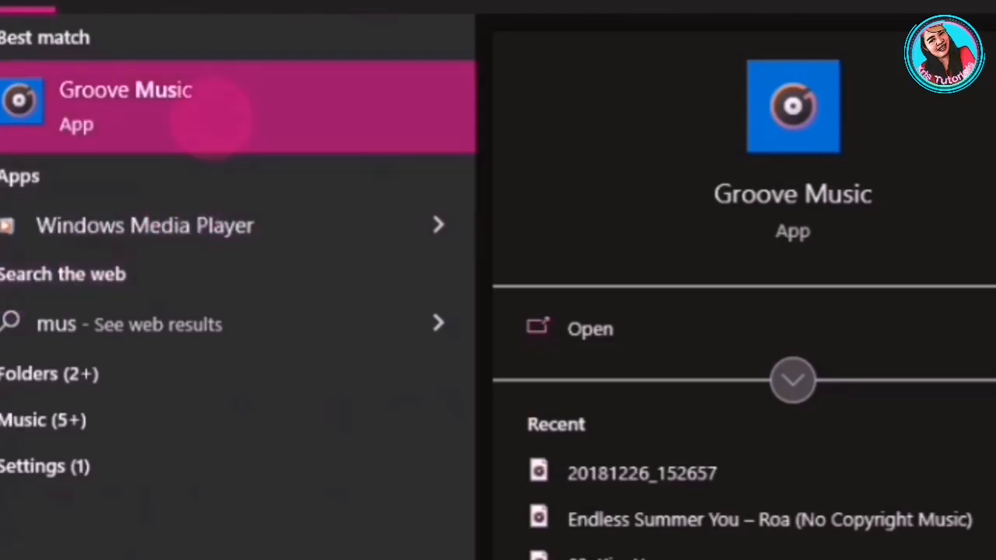
{"action": "left_click", "coordinate": [211, 123]}
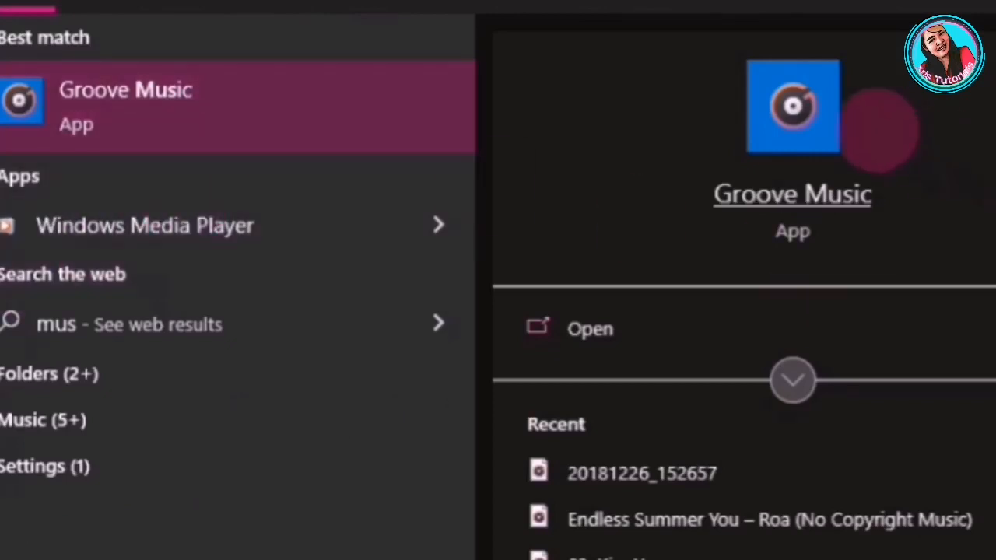
{"action": "left_click", "coordinate": [794, 109]}
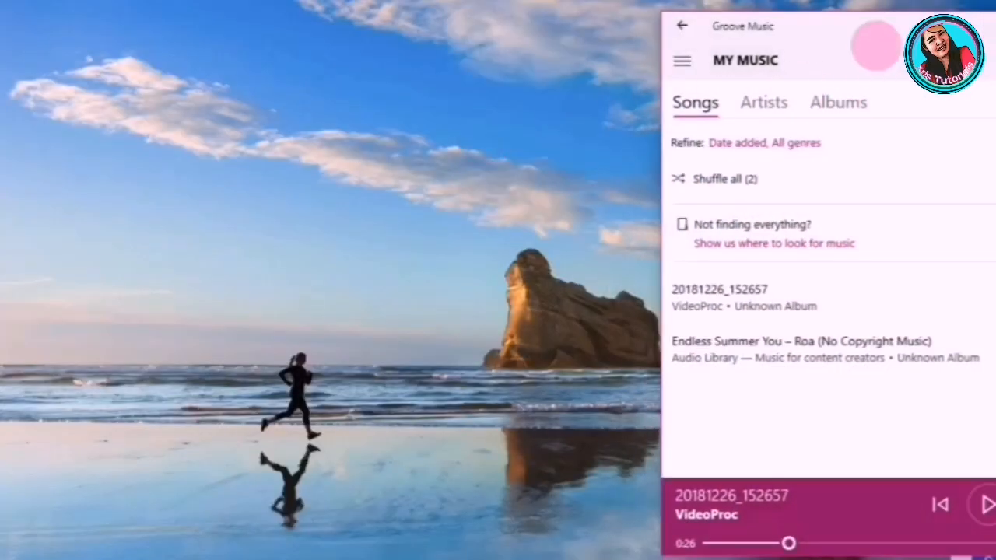
{"action": "left_click_drag", "start_coordinate": [887, 25], "coordinate": [867, 4]}
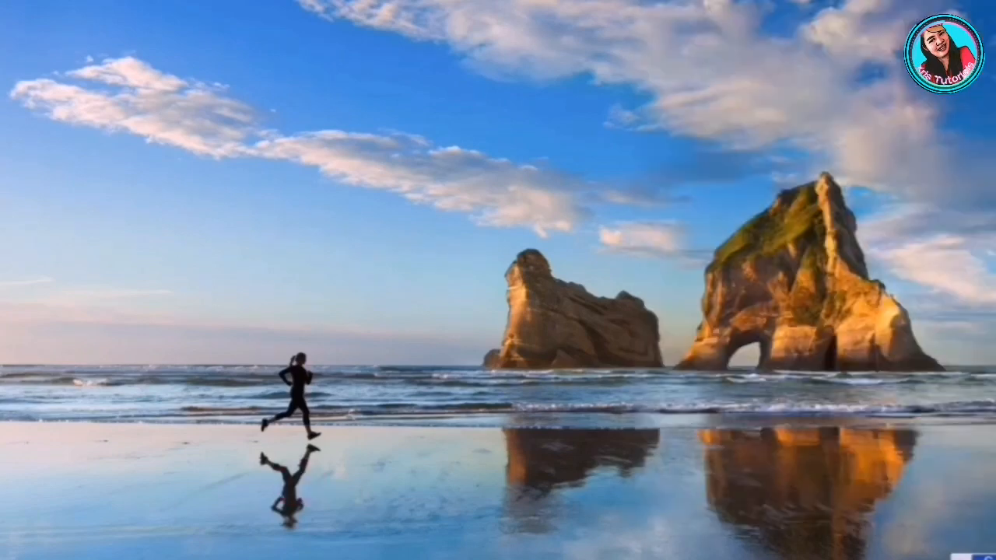
- Search Windows for "audac" and open Audacity, leaving the Groove Music window minimized
{"action": "key", "text": "super"}
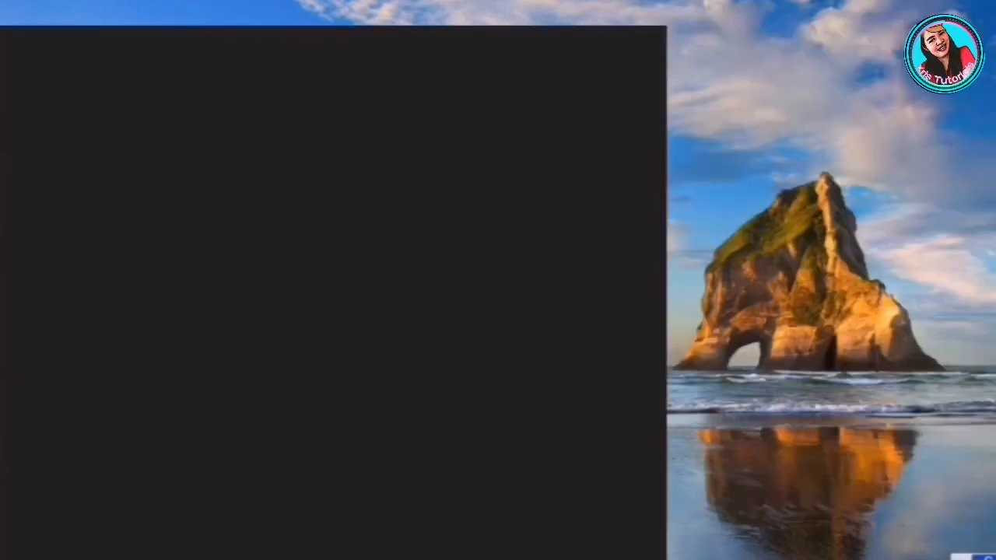
{"action": "type", "text": "audac"}
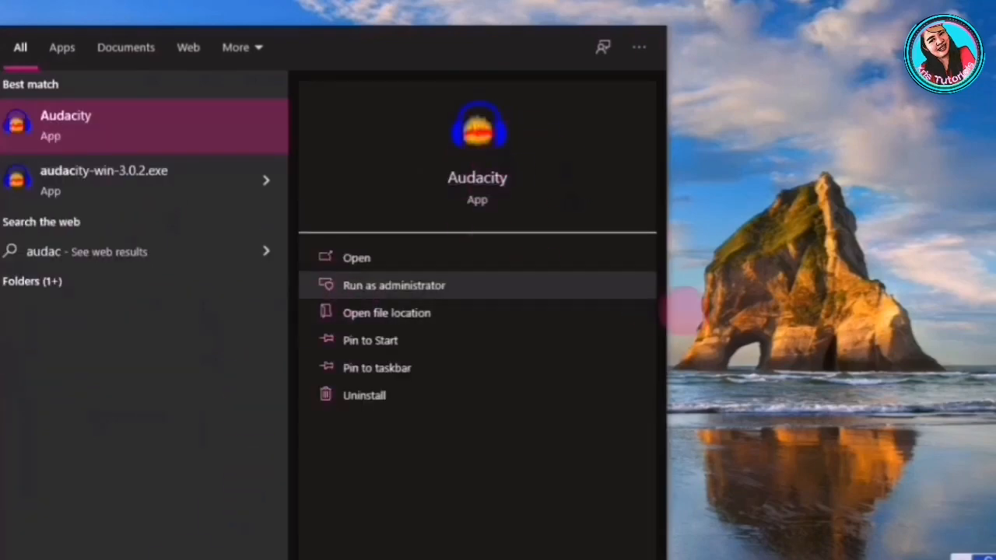
{"action": "left_click", "coordinate": [477, 177]}
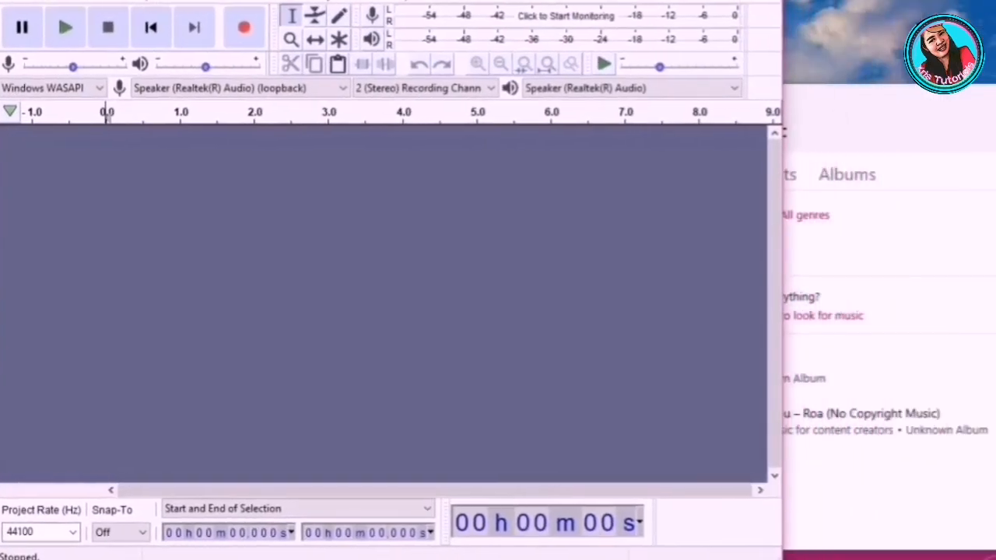
{"action": "left_click_drag", "start_coordinate": [870, 101], "coordinate": [849, 78]}
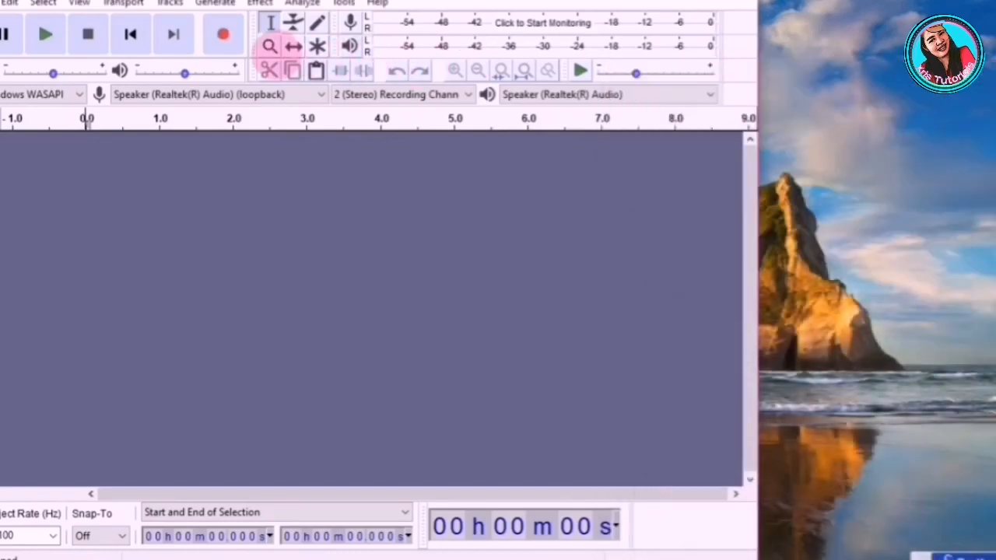
- Record about 11 seconds of the song Endless Summer You playing in Groove Music, and stop the recording
{"action": "left_click", "coordinate": [223, 34]}
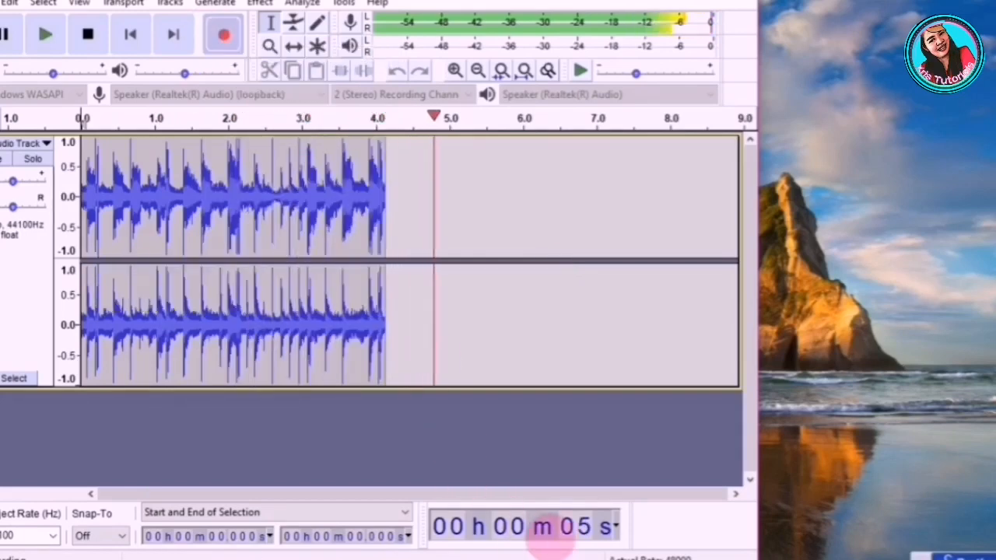
{"action": "key", "text": "alt+Tab"}
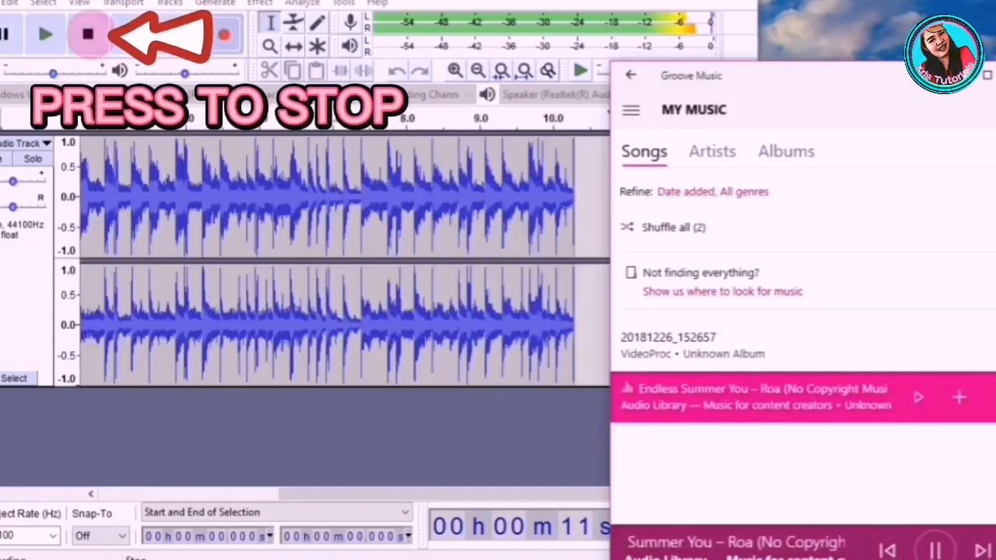
{"action": "left_click", "coordinate": [88, 33]}
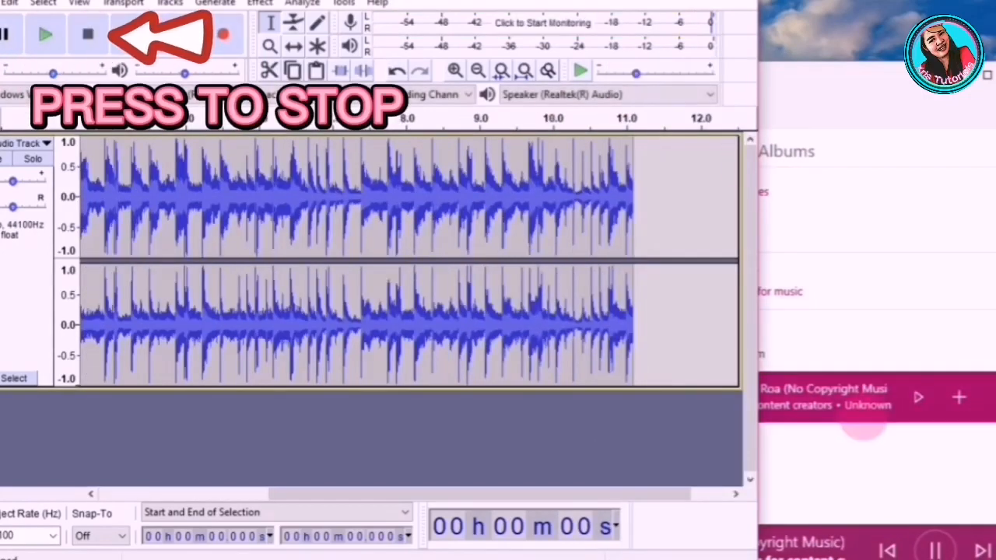
- Pause the song in Groove Music, minimize that player and play back the new recording in Audacity
{"action": "left_click", "coordinate": [864, 427]}
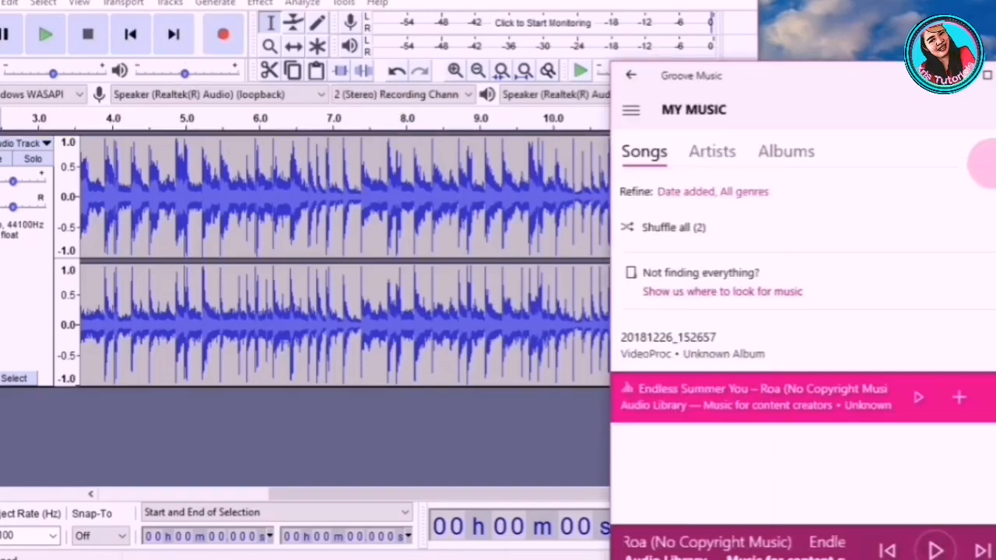
{"action": "left_click", "coordinate": [987, 76]}
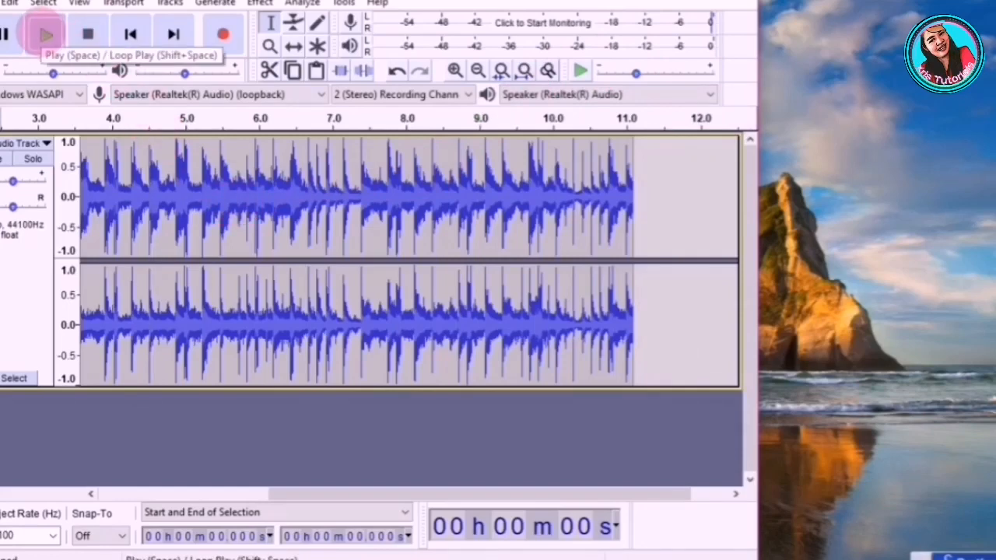
{"action": "left_click", "coordinate": [45, 34]}
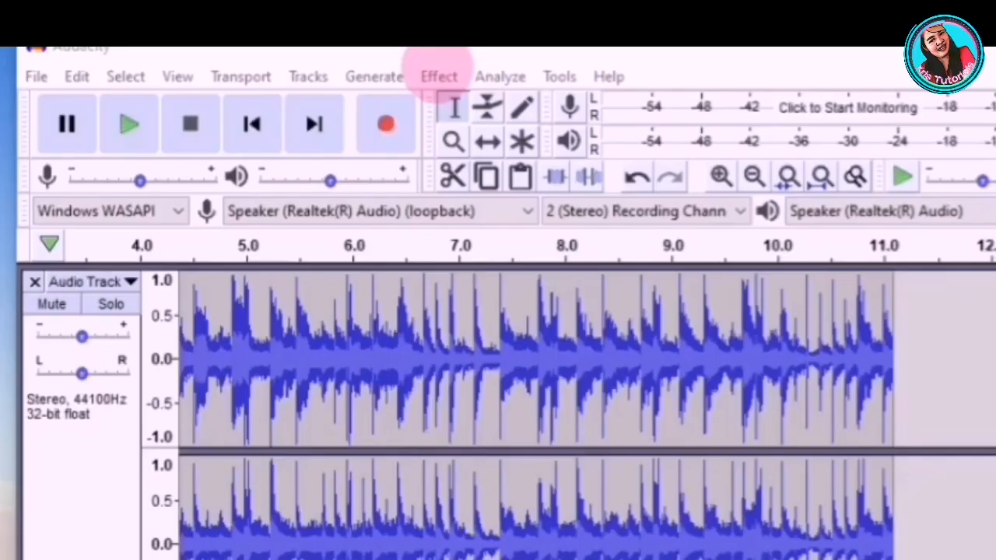
- Look through the list of audio effects available for the recording
{"action": "left_click", "coordinate": [439, 76]}
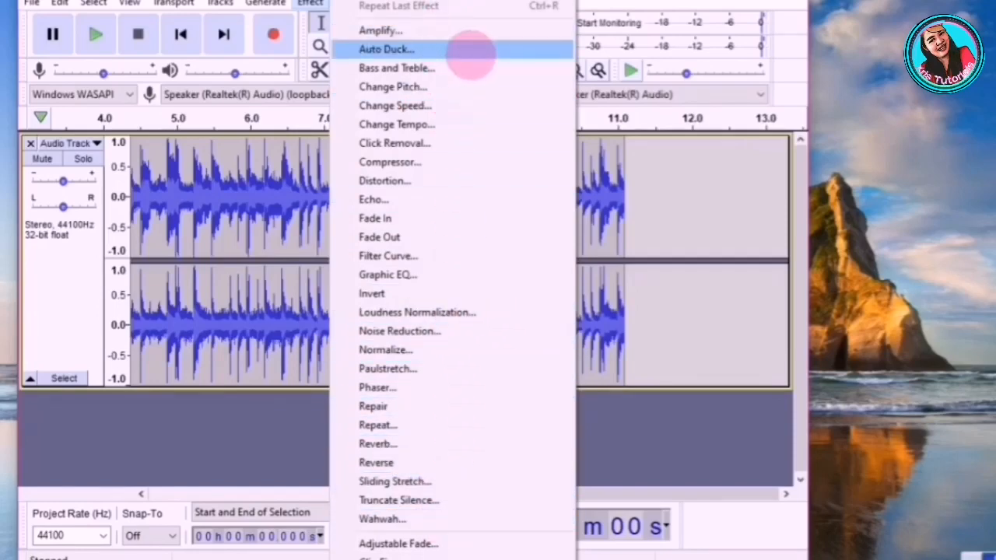
{"action": "key", "text": "Escape"}
{"action": "left_click", "coordinate": [31, 2]}
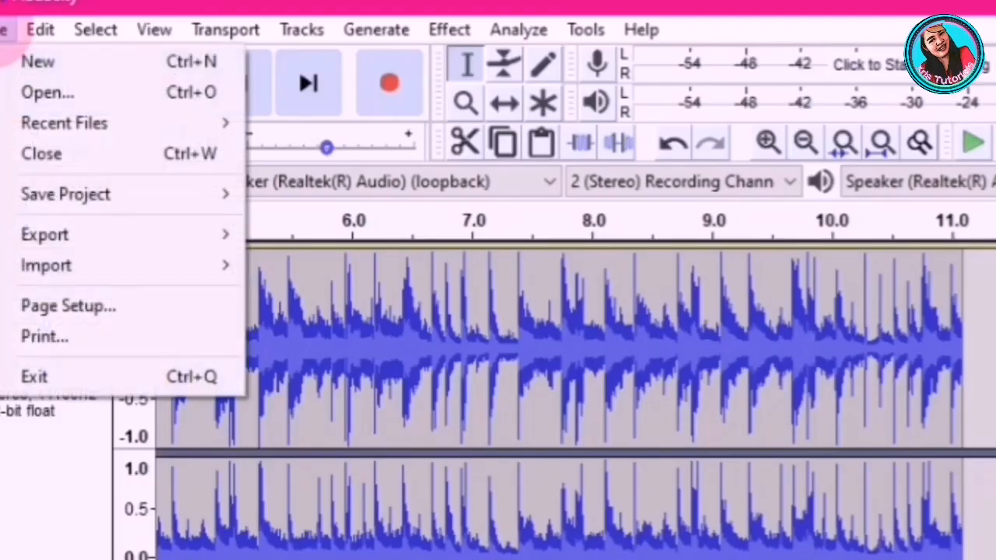
{"action": "mouse_move", "coordinate": [47, 124]}
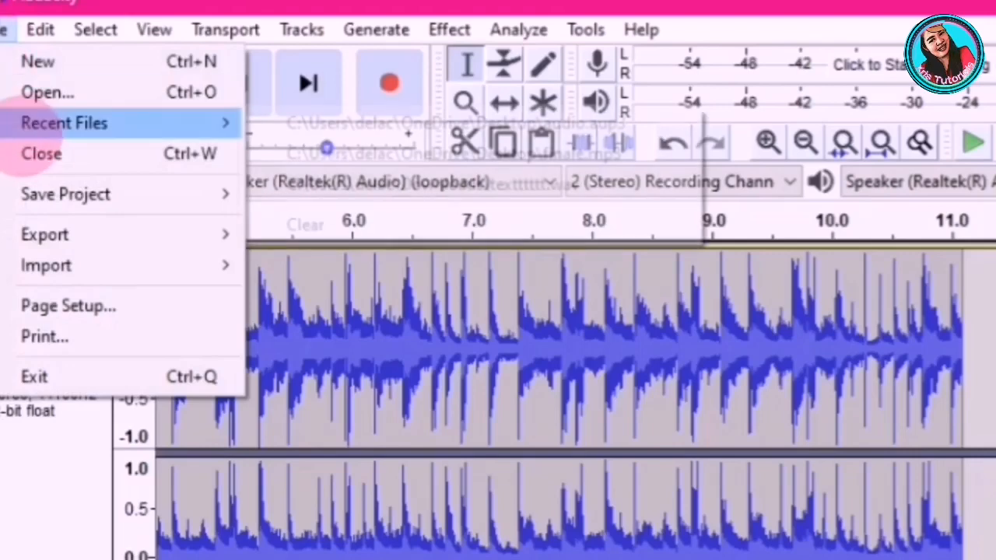
{"action": "mouse_move", "coordinate": [39, 195]}
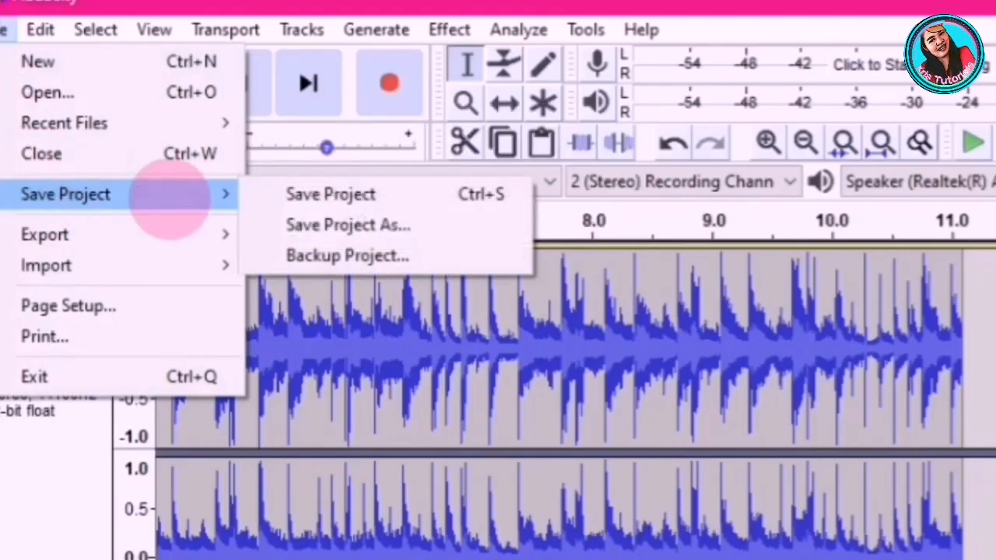
{"action": "left_click", "coordinate": [281, 219]}
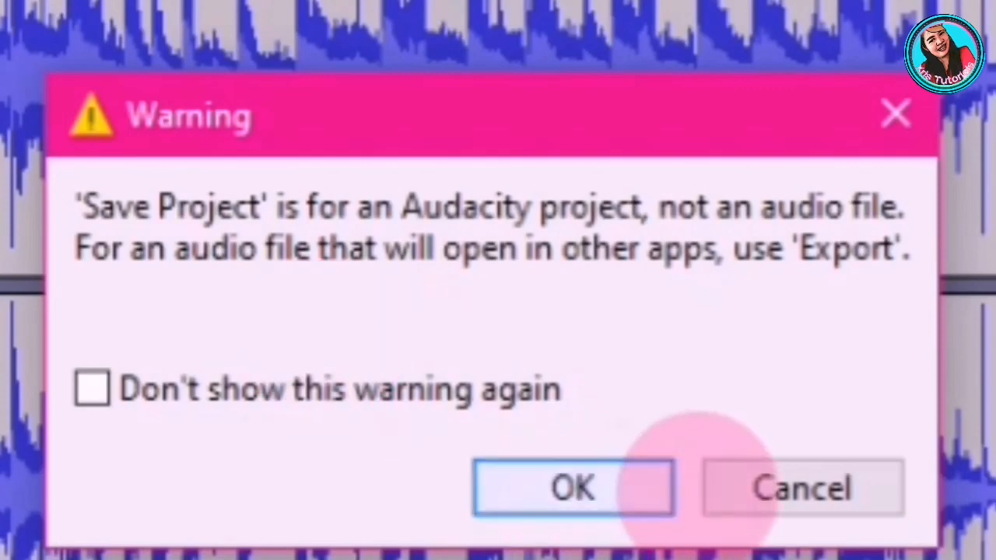
{"action": "left_click", "coordinate": [745, 501]}
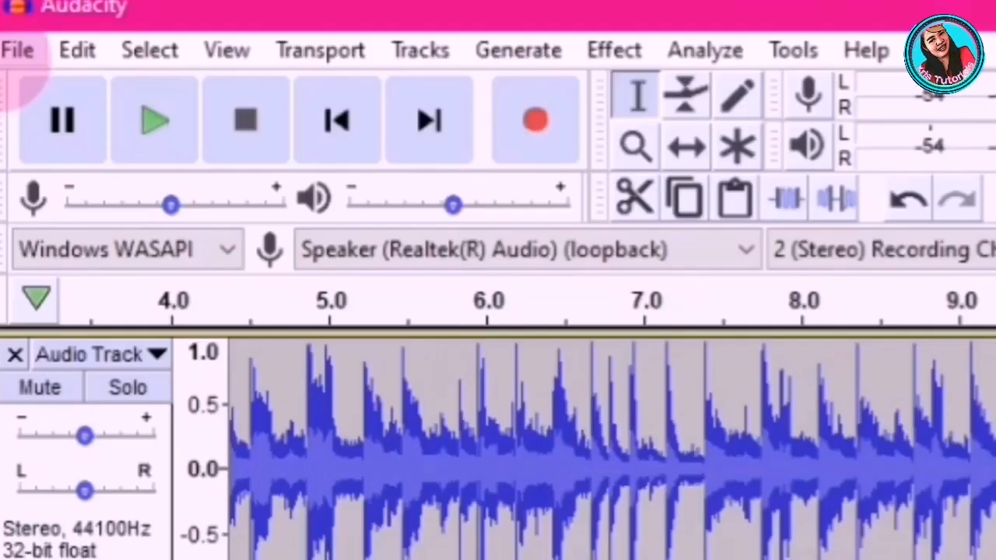
- Export the recording as an MP3 file named AUDACITY with the default format options and empty metadata tags
{"action": "left_click", "coordinate": [17, 50]}
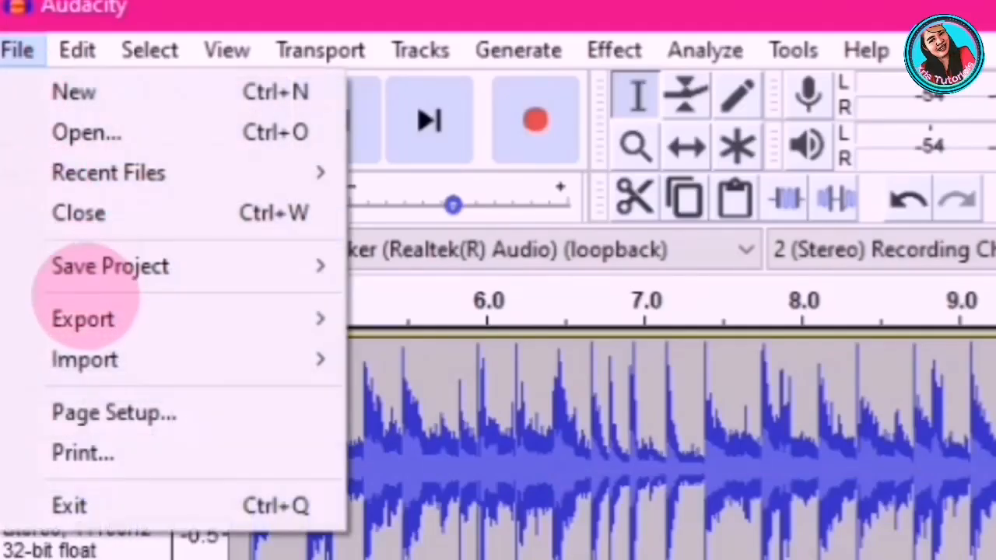
{"action": "mouse_move", "coordinate": [90, 303]}
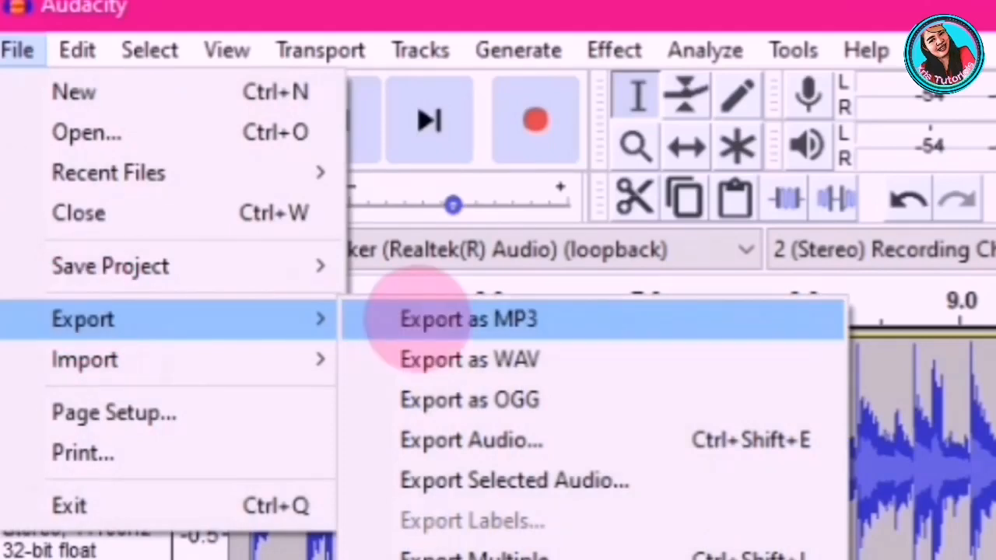
{"action": "left_click", "coordinate": [421, 315]}
{"action": "type", "text": "AUDACITY"}
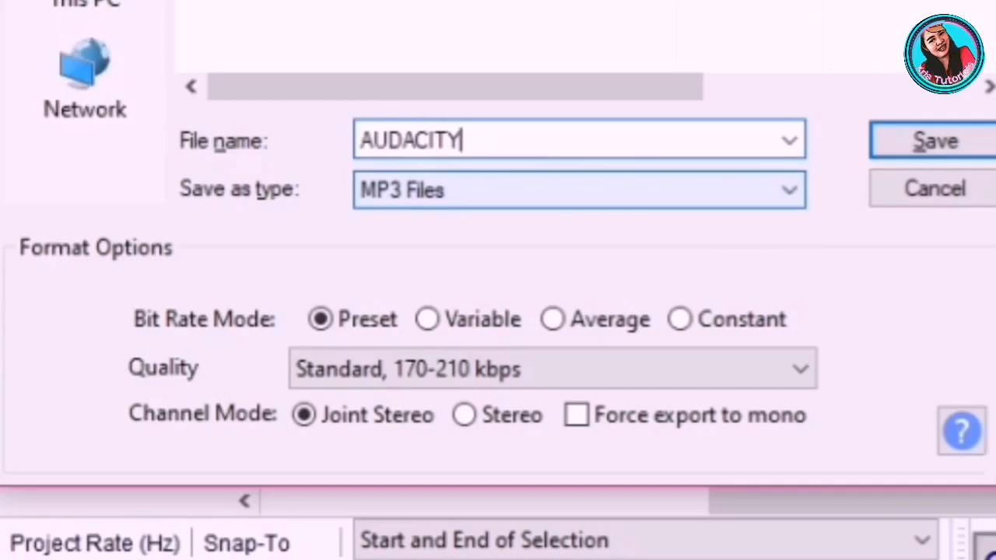
{"action": "key", "text": "Return"}
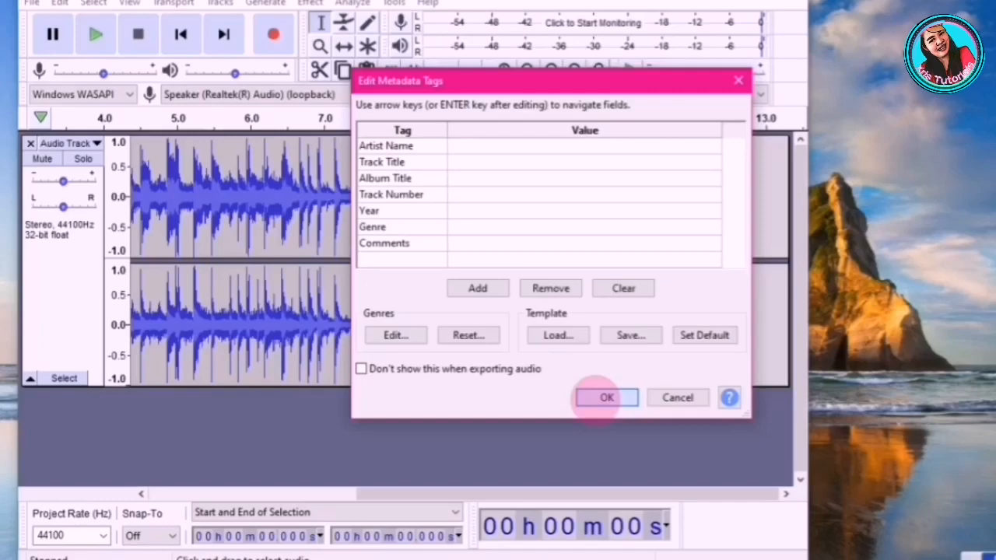
{"action": "left_click", "coordinate": [600, 399]}
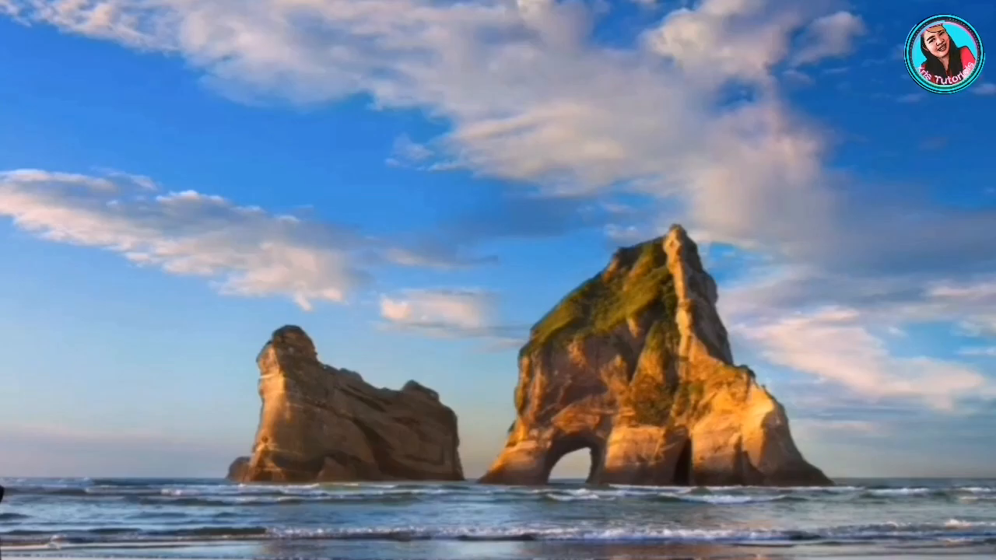
- Play the recorded track from its beginning
{"action": "left_click", "coordinate": [78, 55]}
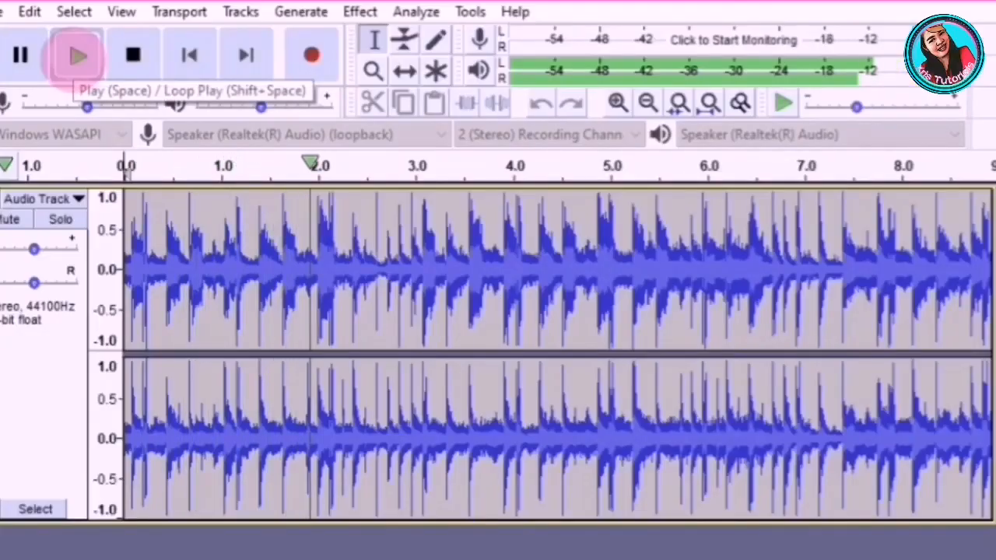